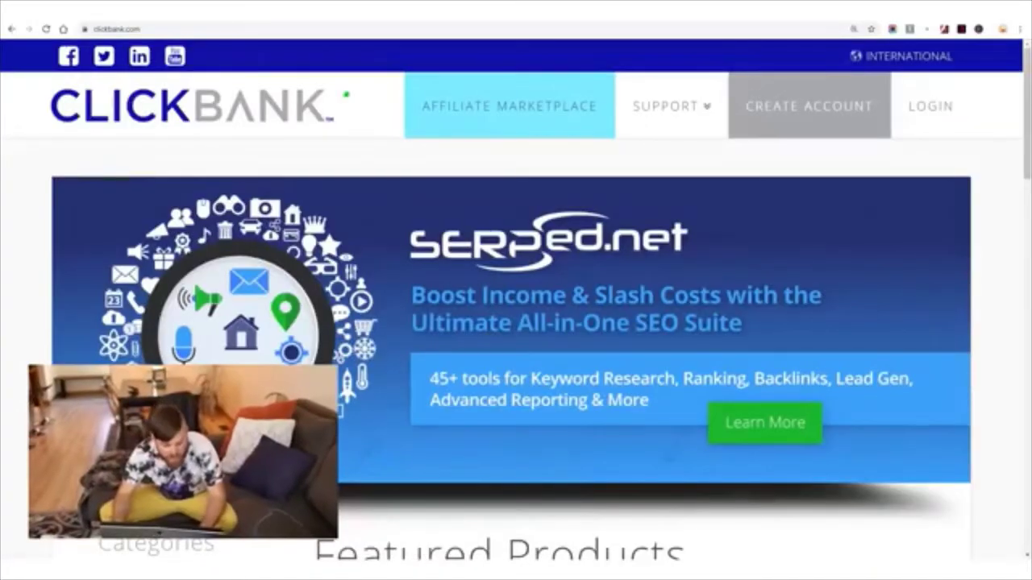
pyautogui.moveTo(165, 69)
pyautogui.mouseDown()
pyautogui.moveTo(24, 102)
pyautogui.moveTo(324, 143)
pyautogui.moveTo(95, 56)
pyautogui.moveTo(92, 187)
pyautogui.mouseUp()
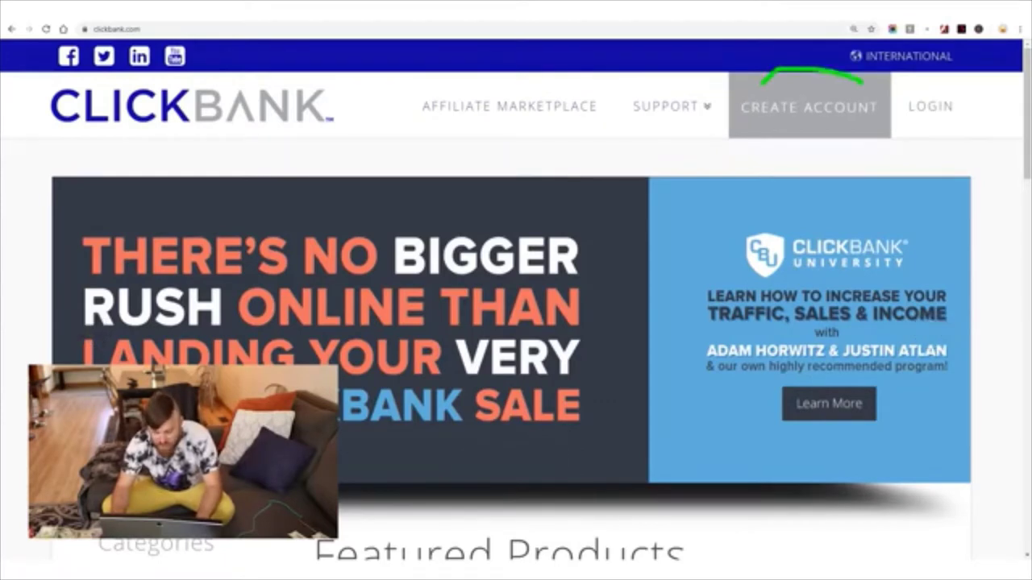
pyautogui.moveTo(762, 83)
pyautogui.mouseDown()
pyautogui.moveTo(709, 54)
pyautogui.moveTo(713, 155)
pyautogui.moveTo(949, 171)
pyautogui.moveTo(676, 143)
pyautogui.mouseUp()
pyautogui.moveTo(395, 207)
pyautogui.mouseDown()
pyautogui.moveTo(389, 278)
pyautogui.moveTo(626, 57)
pyautogui.mouseUp()
pyautogui.press('Escape')
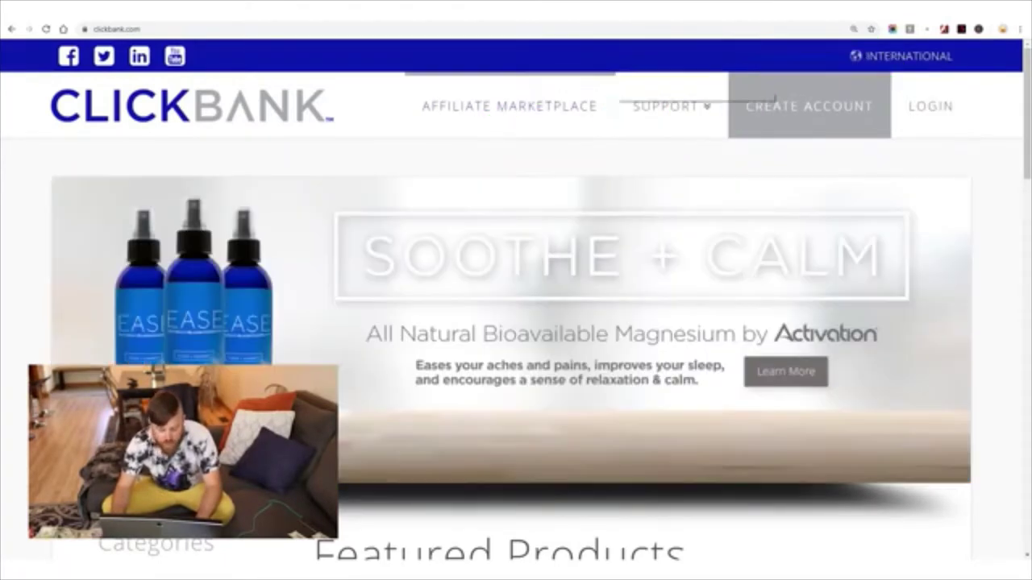
pyautogui.moveTo(562, 81); pyautogui.dragTo(618, 93)
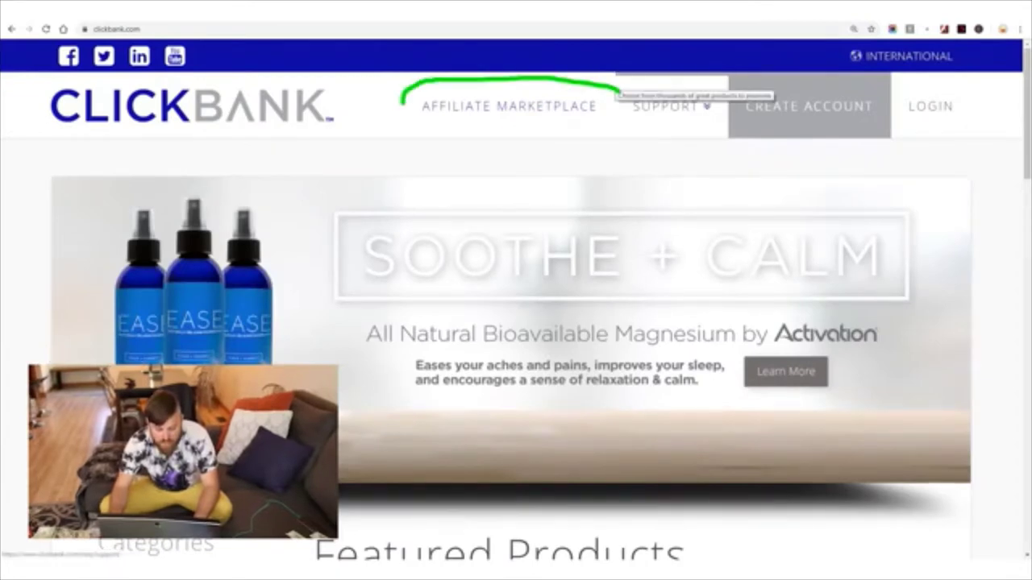
pyautogui.moveTo(402, 103)
pyautogui.mouseDown()
pyautogui.moveTo(607, 89)
pyautogui.moveTo(476, 187)
pyautogui.mouseUp()
pyautogui.moveTo(519, 67)
pyautogui.mouseDown()
pyautogui.moveTo(587, 46)
pyautogui.moveTo(604, 95)
pyautogui.moveTo(629, 120)
pyautogui.mouseUp()
pyautogui.press('Escape')
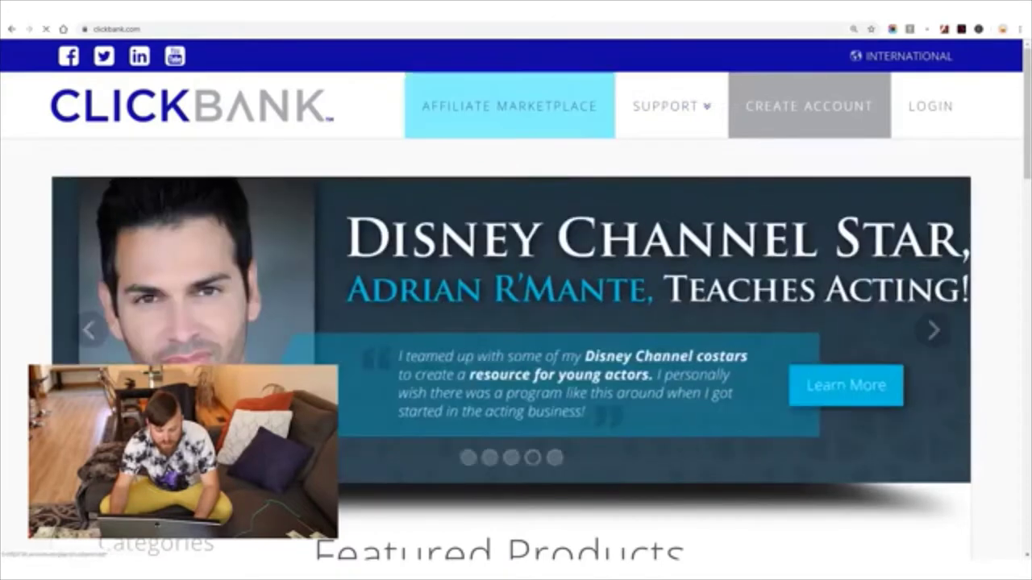
# - Open the ClickBank affiliate marketplace
pyautogui.click(508, 106)
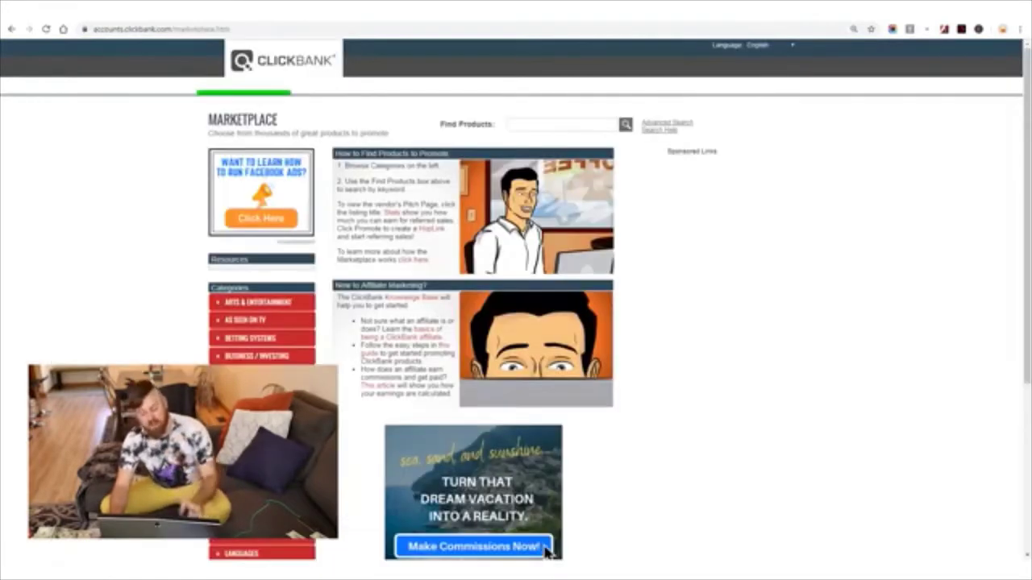
pyautogui.moveTo(291, 93)
pyautogui.mouseDown()
pyautogui.moveTo(688, 75)
pyautogui.moveTo(757, 399)
pyautogui.moveTo(335, 473)
pyautogui.moveTo(152, 79)
pyautogui.moveTo(430, 105)
pyautogui.mouseUp()
pyautogui.press('Escape')
# - Search the marketplace products for "crestani"
pyautogui.hotkey('ctrl', '+')
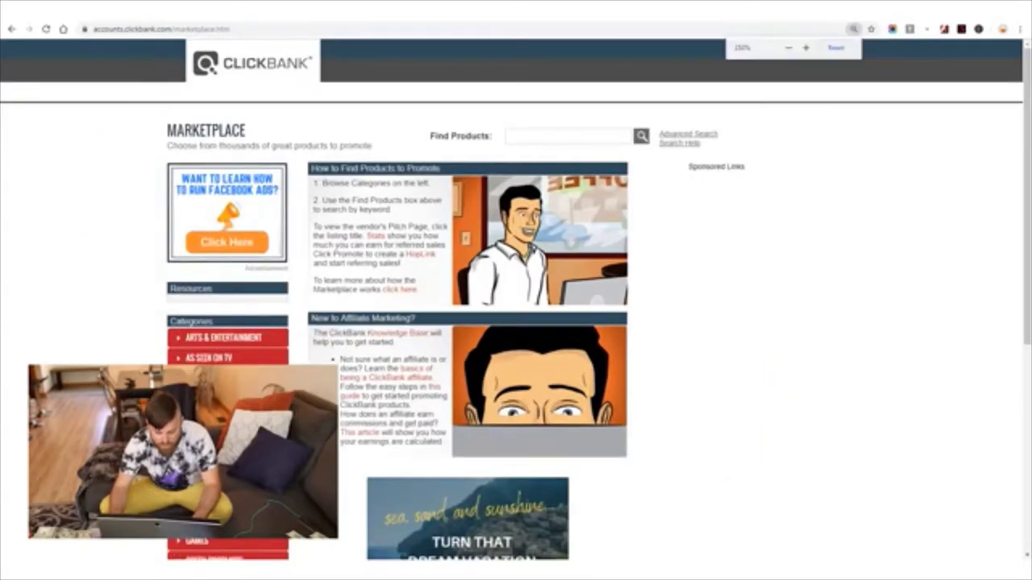
pyautogui.hotkey('ctrl', '+')
pyautogui.moveTo(730, 143)
pyautogui.mouseDown()
pyautogui.moveTo(367, 182)
pyautogui.moveTo(766, 153)
pyautogui.moveTo(645, 246)
pyautogui.moveTo(262, 192)
pyautogui.mouseUp()
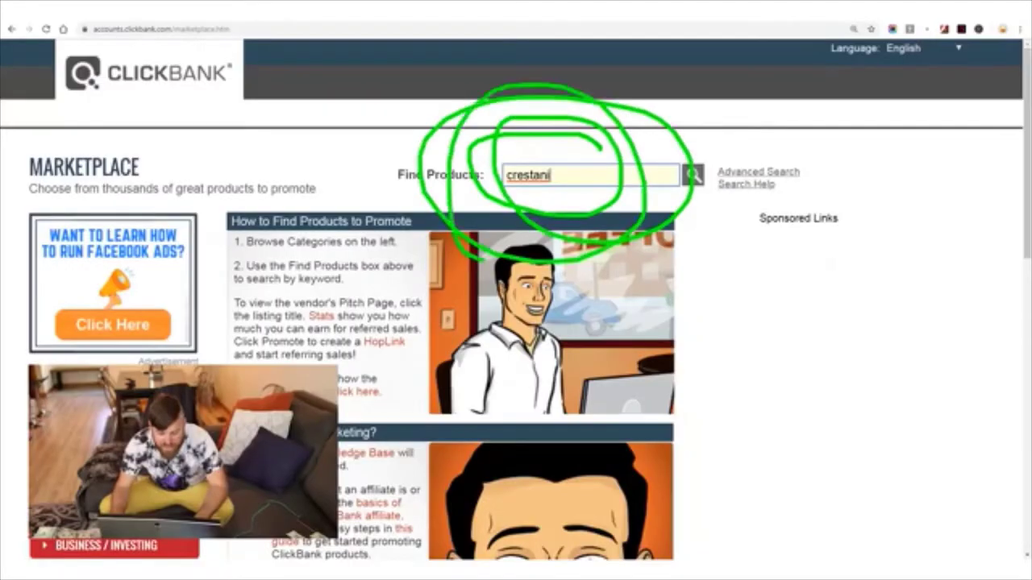
pyautogui.press('Return')
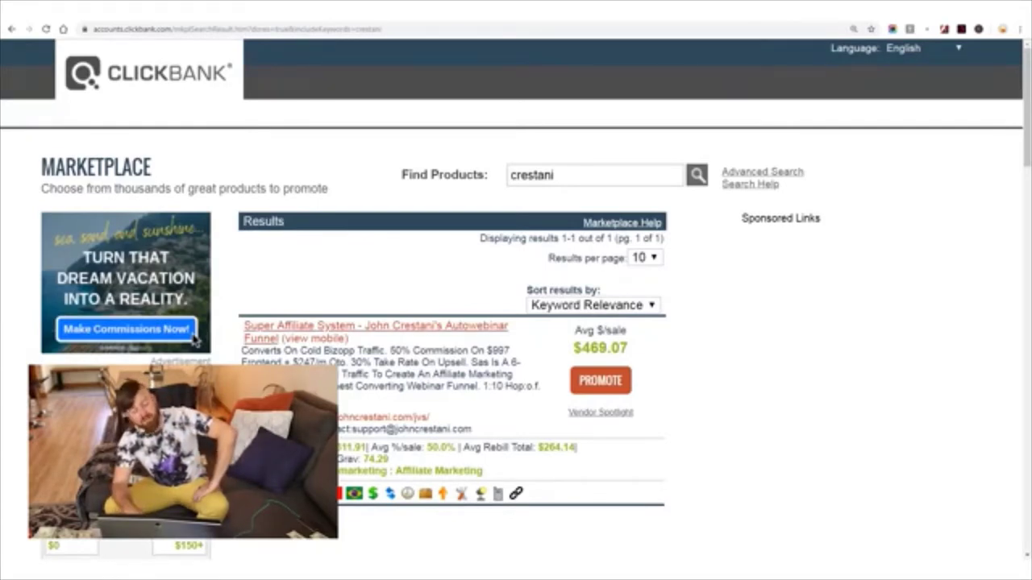
# - Examine the commission, average sale and gravity figures of the Super Affiliate System listing
pyautogui.scroll(-5, 194, 341)
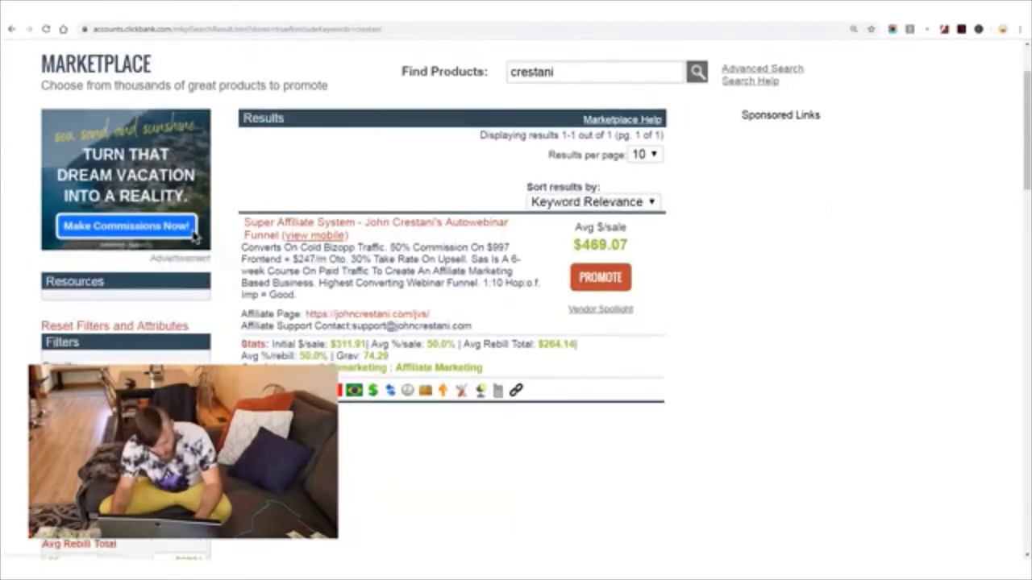
pyautogui.hotkey('ctrl', '+')
pyautogui.hotkey('ctrl', '+')
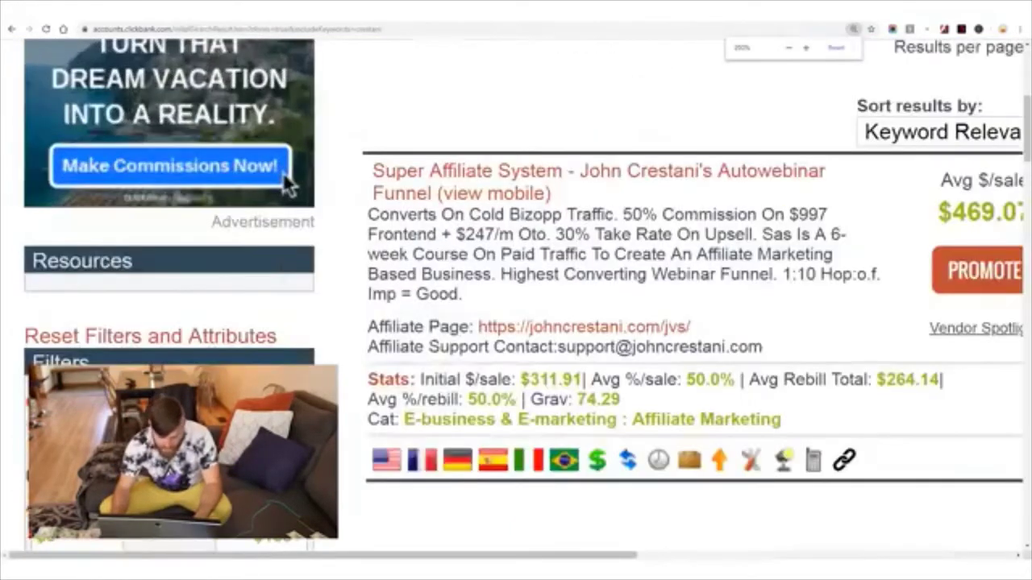
pyautogui.hotkey('ctrl', '-')
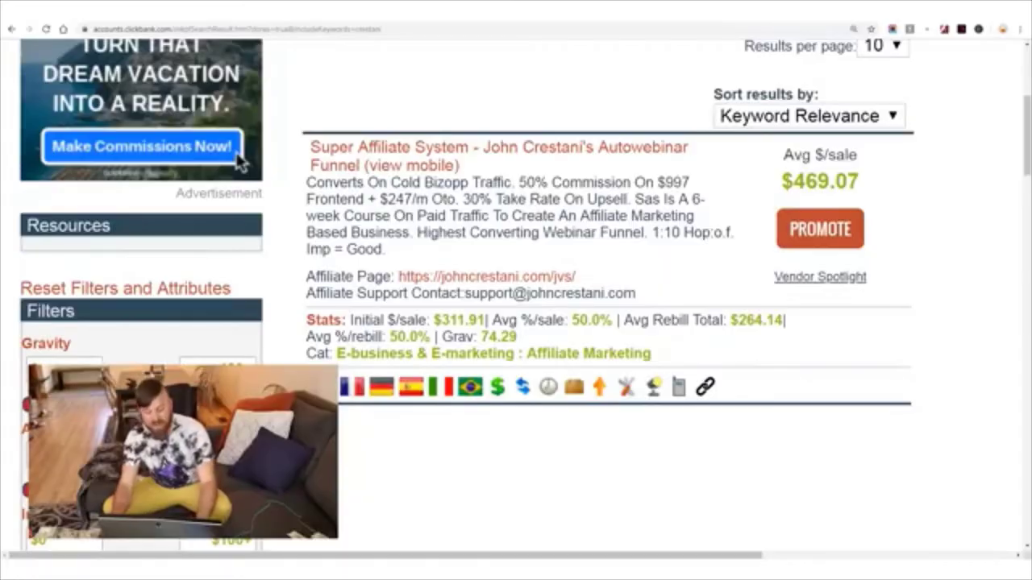
# - Return to the marketplace front page and run a product search with the keyword cleared
pyautogui.click(11, 29)
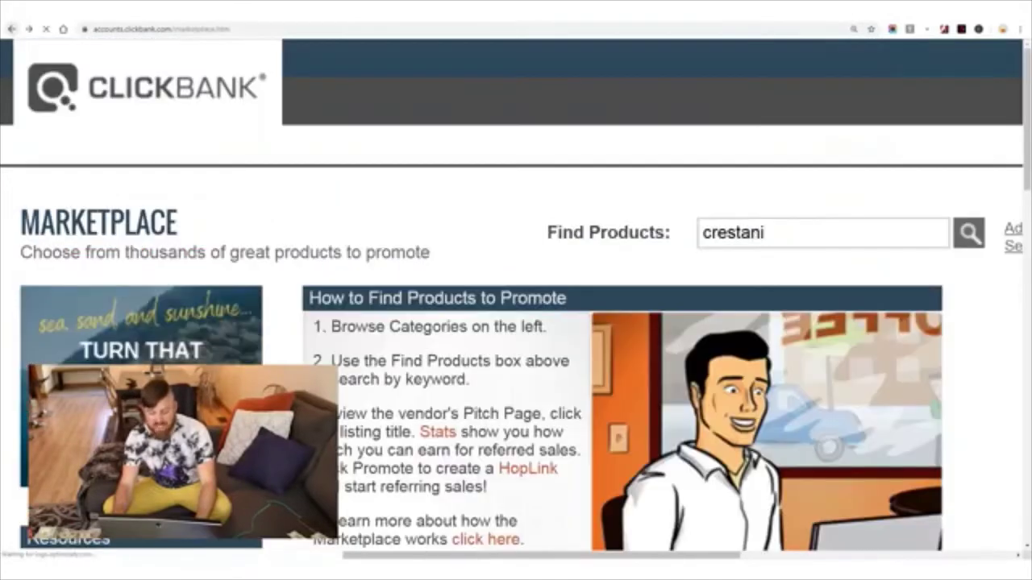
pyautogui.click(778, 234)
pyautogui.press('BackSpace')
pyautogui.press('BackSpace')
pyautogui.press('BackSpace')
pyautogui.press('BackSpace')
pyautogui.press('BackSpace')
pyautogui.press('BackSpace')
pyautogui.press('BackSpace')
pyautogui.press('BackSpace')
pyautogui.press('Return')
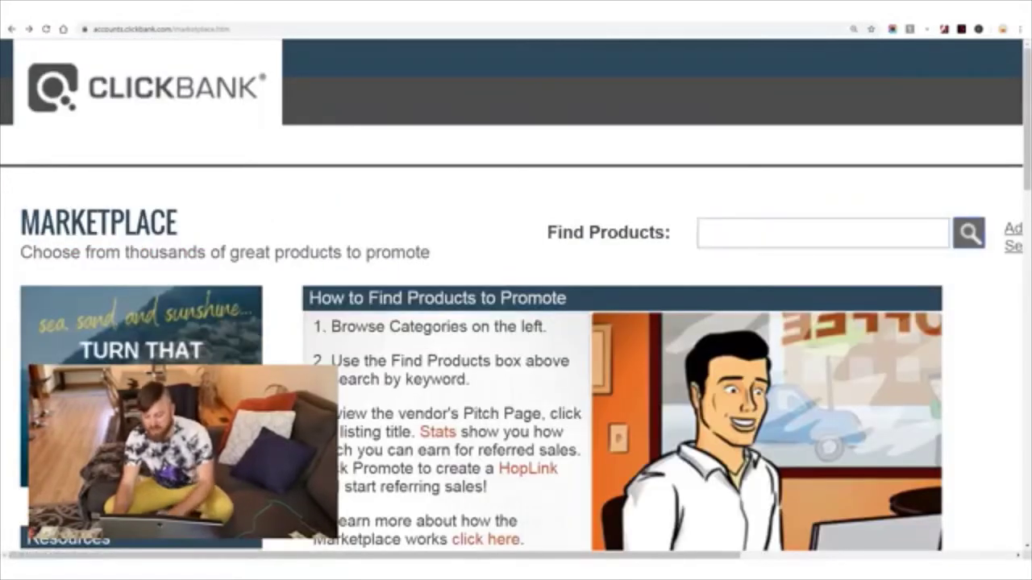
# - Review the most popular offers, comparing their average earnings per sale
pyautogui.scroll(-2, 516, 323)
pyautogui.scroll(-3, 516, 322)
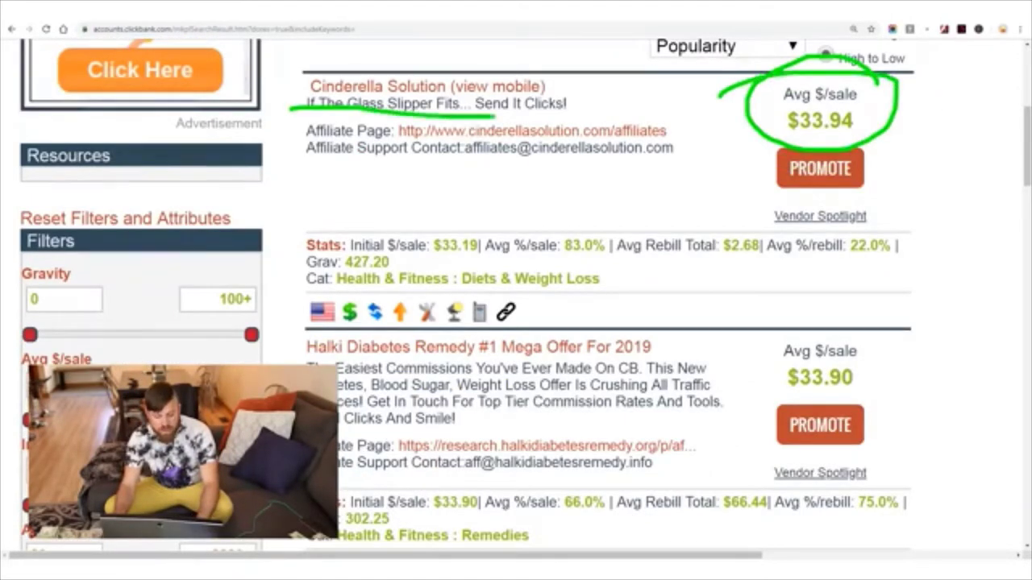
pyautogui.scroll(-1, 524, 298)
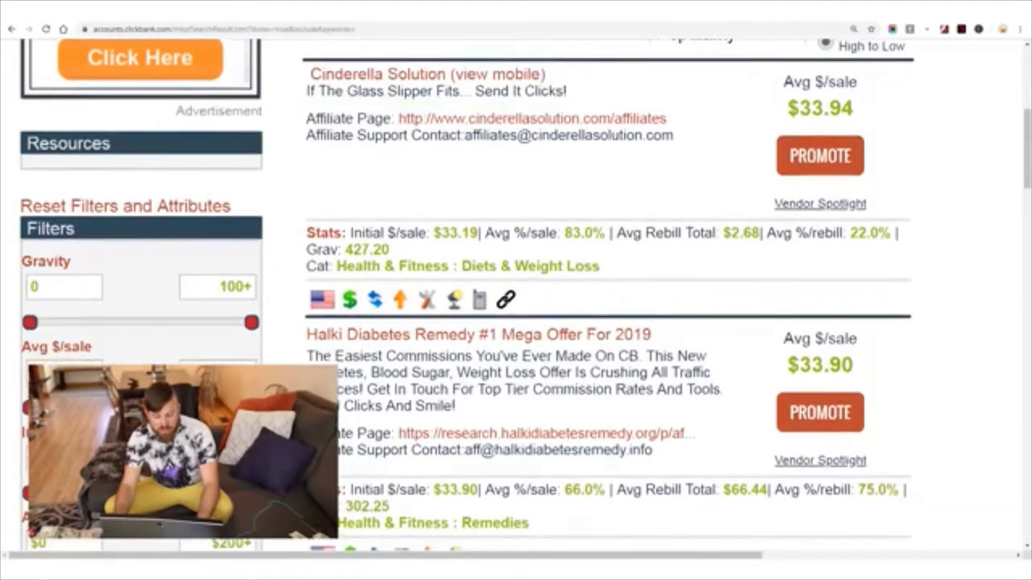
pyautogui.scroll(2, 496, 193)
pyautogui.hotkey('ctrl', '+')
pyautogui.scroll(2, 524, 298)
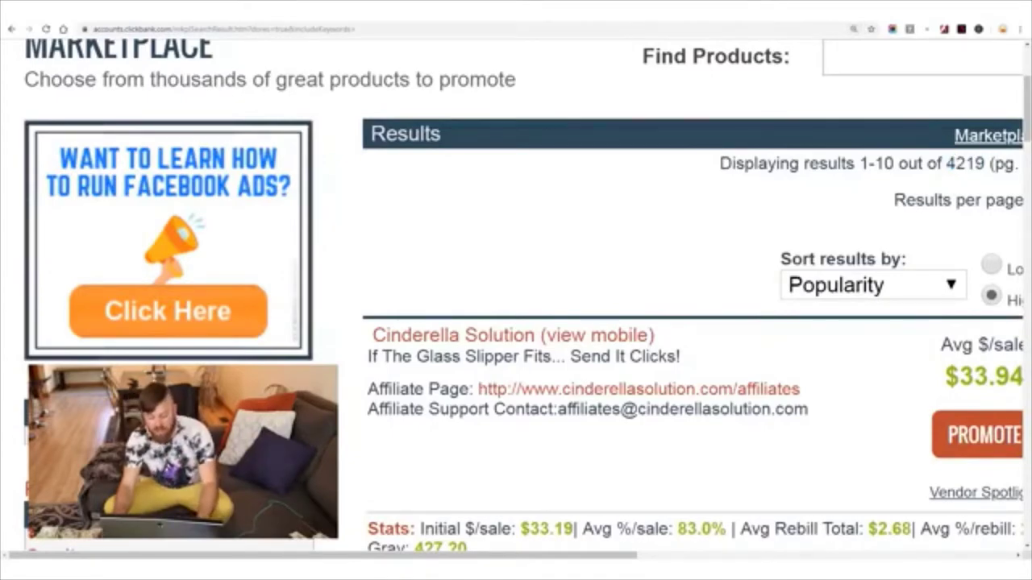
# - Open the second page of the marketplace results and bring the Super Affiliate System offer into view
pyautogui.hotkey('ctrl', '-')
pyautogui.hotkey('ctrl', '-')
pyautogui.scroll(-20, 516, 299)
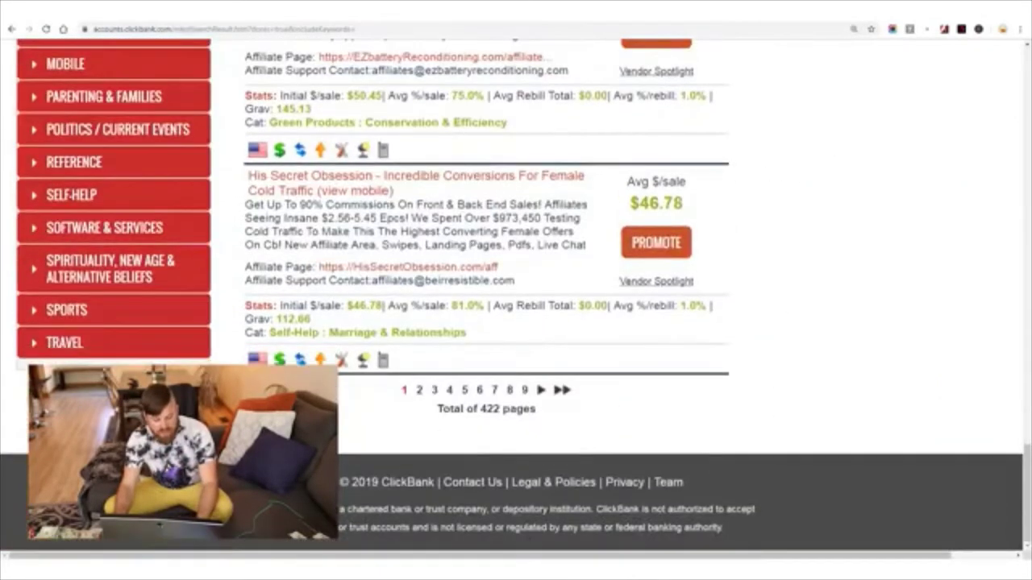
pyautogui.click(419, 390)
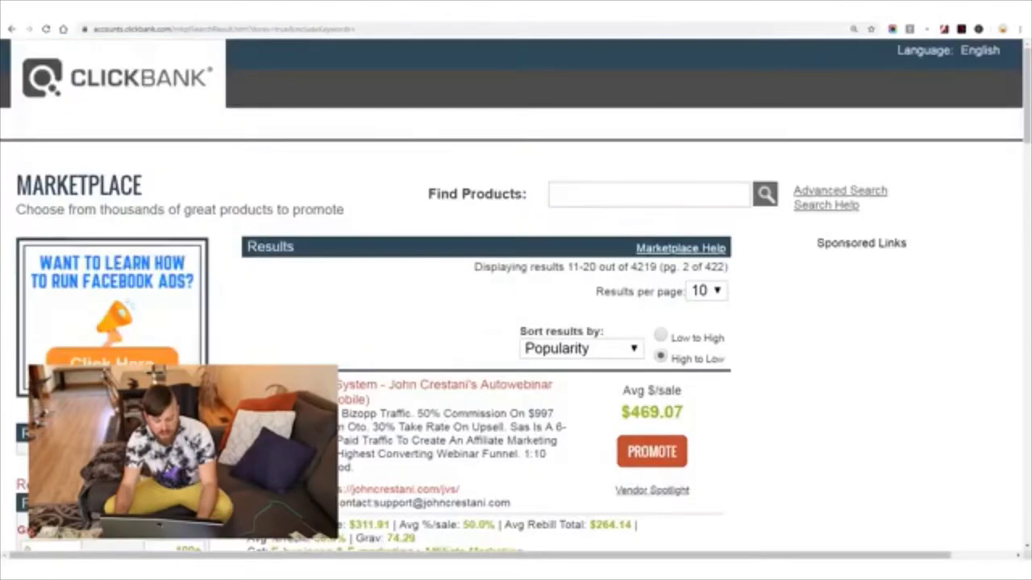
pyautogui.scroll(-3, 516, 291)
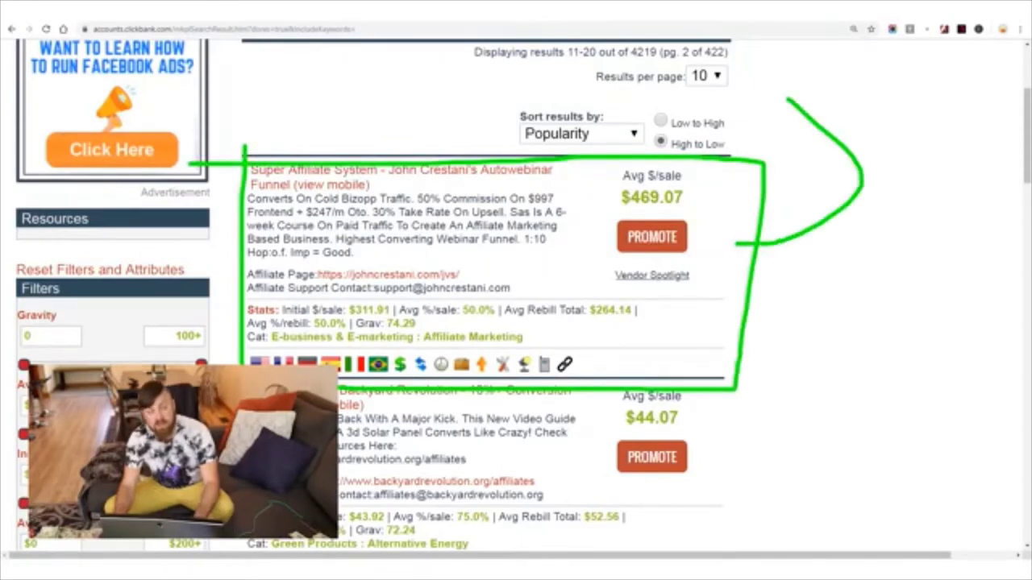
# - Start promoting the Super Affiliate System offer and generate a HopLink with the prefilled account nickname and the Default landing page
pyautogui.hotkey('ctrl', '0')
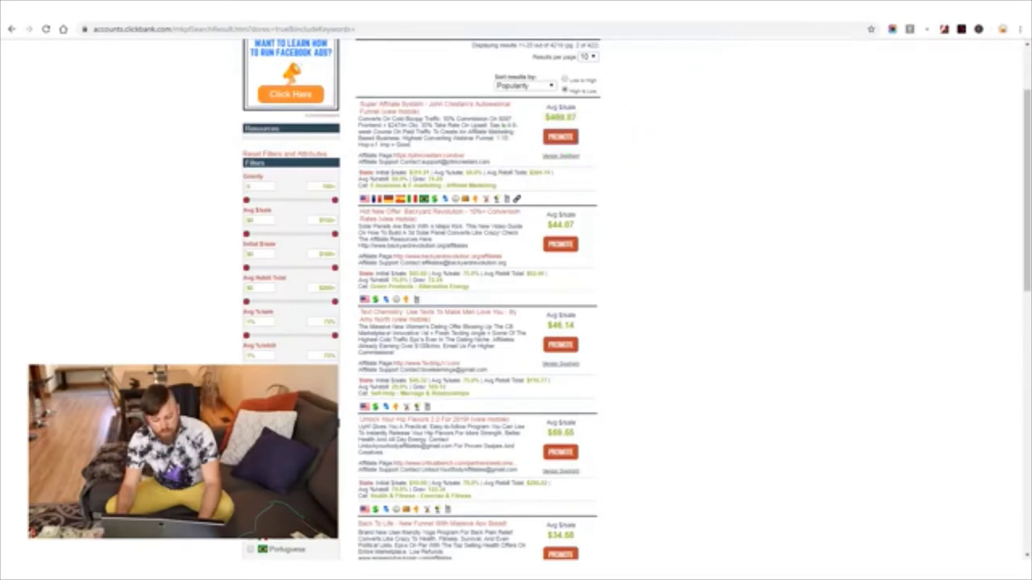
pyautogui.click(561, 137)
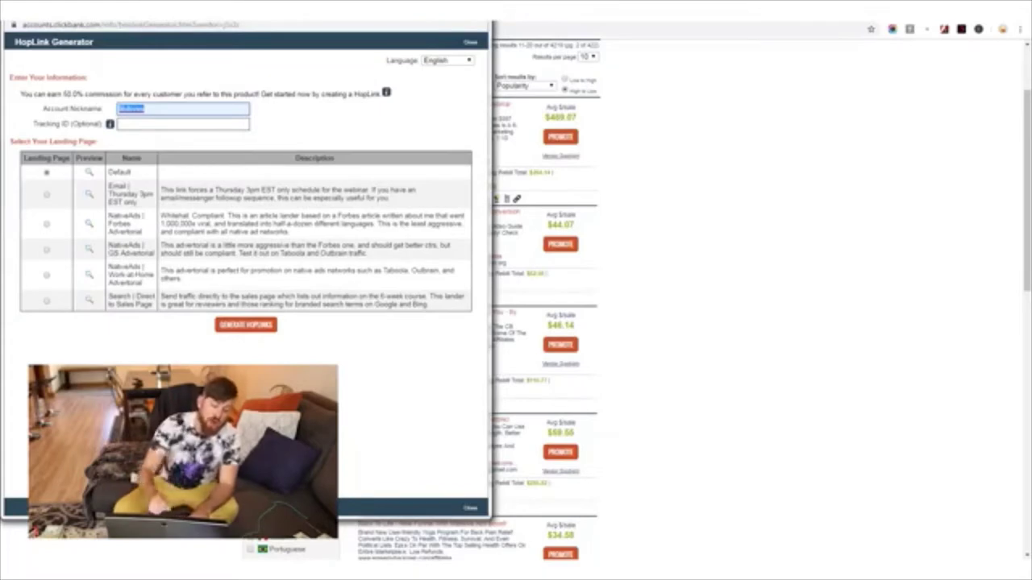
pyautogui.hotkey('ctrl', '+')
pyautogui.hotkey('ctrl', '+')
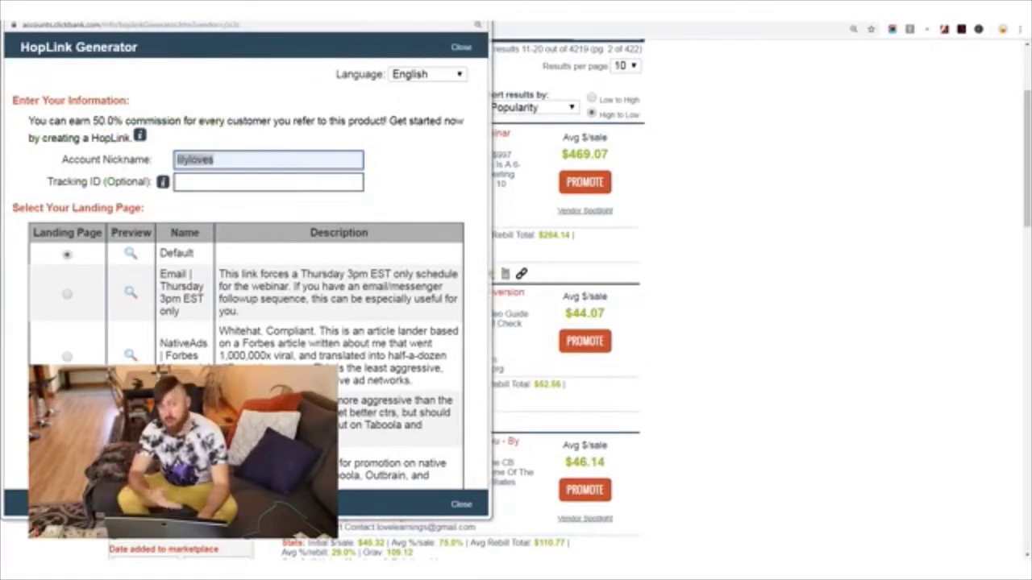
pyautogui.hotkey('ctrl', '-')
pyautogui.hotkey('ctrl', '-')
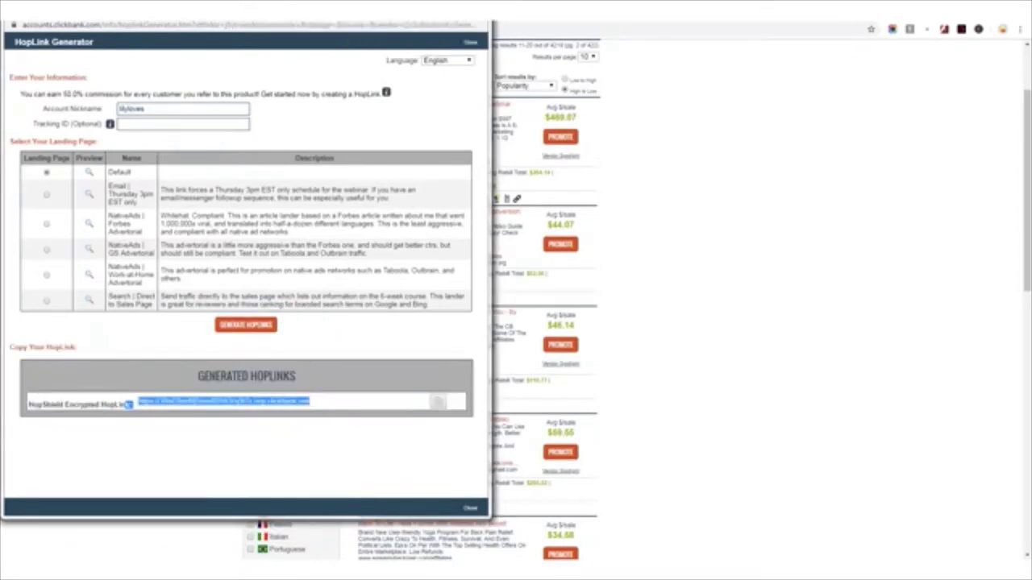
# - Copy the generated HopShield encrypted HopLink
pyautogui.rightClick(129, 404)
pyautogui.click(162, 407)
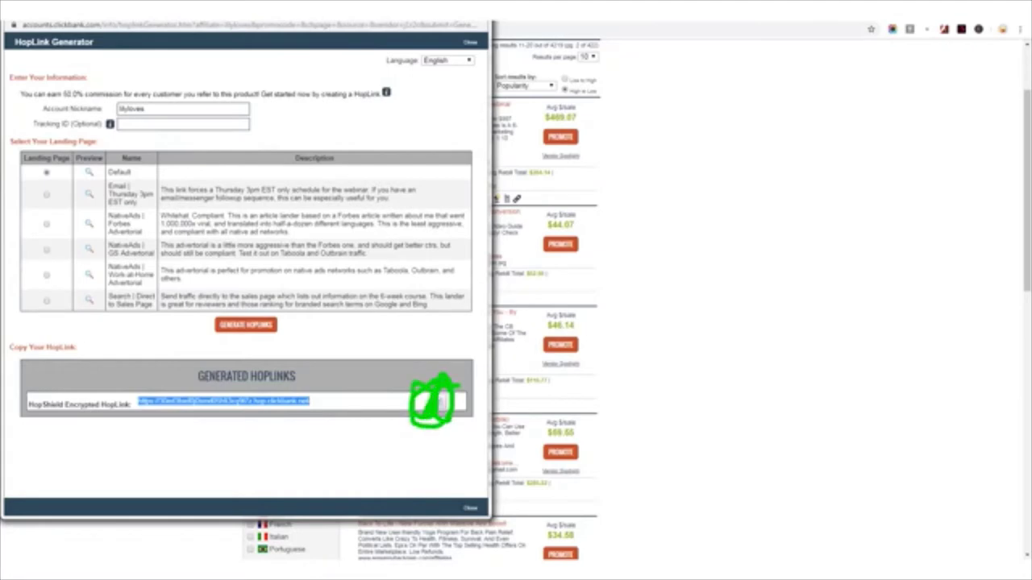
pyautogui.click(437, 402)
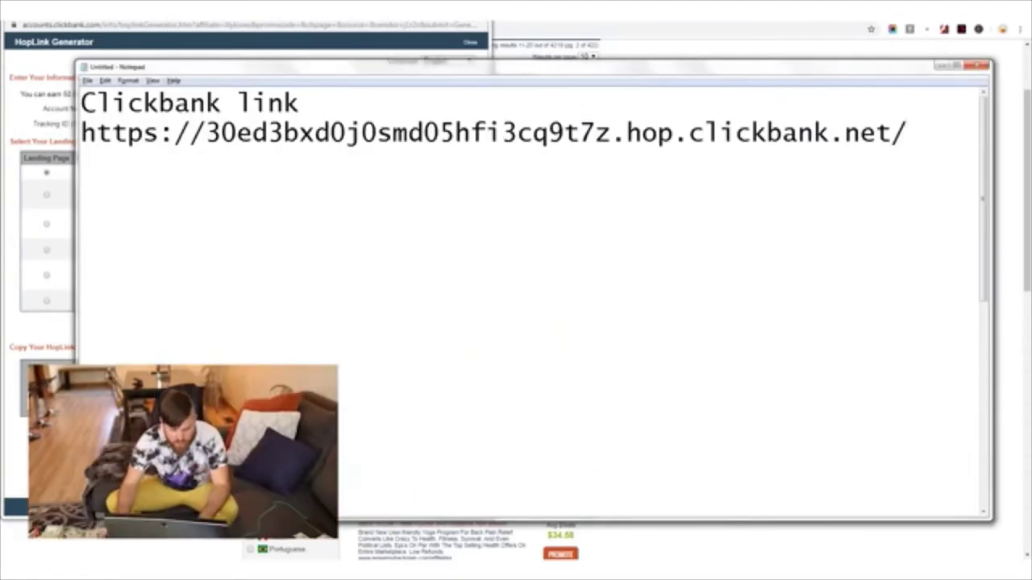
# - Switch to Notepad and paste the copied HopLink on the line below the heading "Clickbank link"
pyautogui.moveTo(95, 102); pyautogui.dragTo(174, 103)
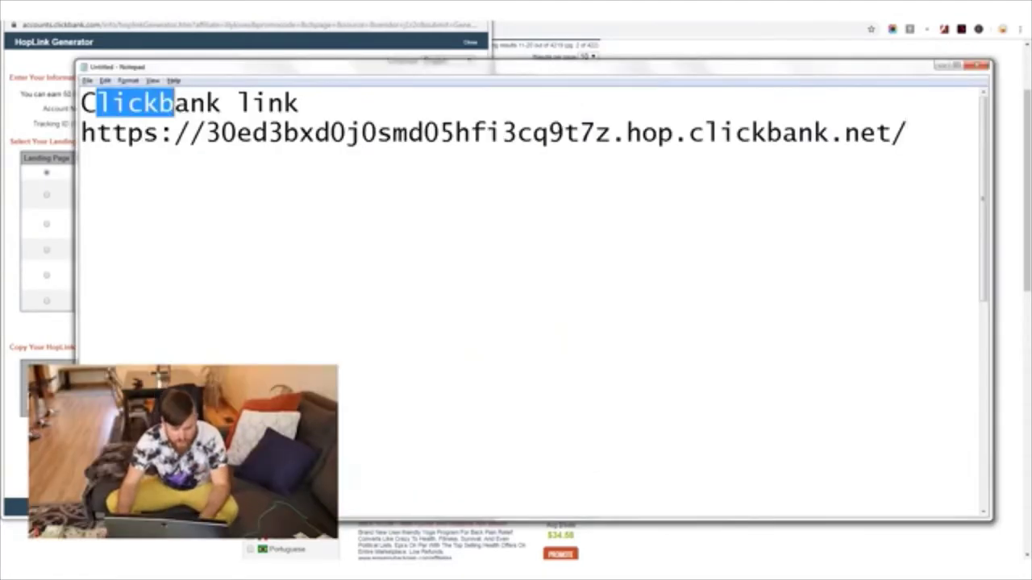
pyautogui.hotkey('shift', 'Right')
pyautogui.hotkey('shift', 'Right')
pyautogui.hotkey('shift', 'Right')
pyautogui.hotkey('shift', 'Right')
pyautogui.hotkey('shift', 'Right')
pyautogui.press('End')
pyautogui.moveTo(104, 160)
pyautogui.mouseDown()
pyautogui.moveTo(355, 159)
pyautogui.moveTo(804, 117)
pyautogui.mouseUp()
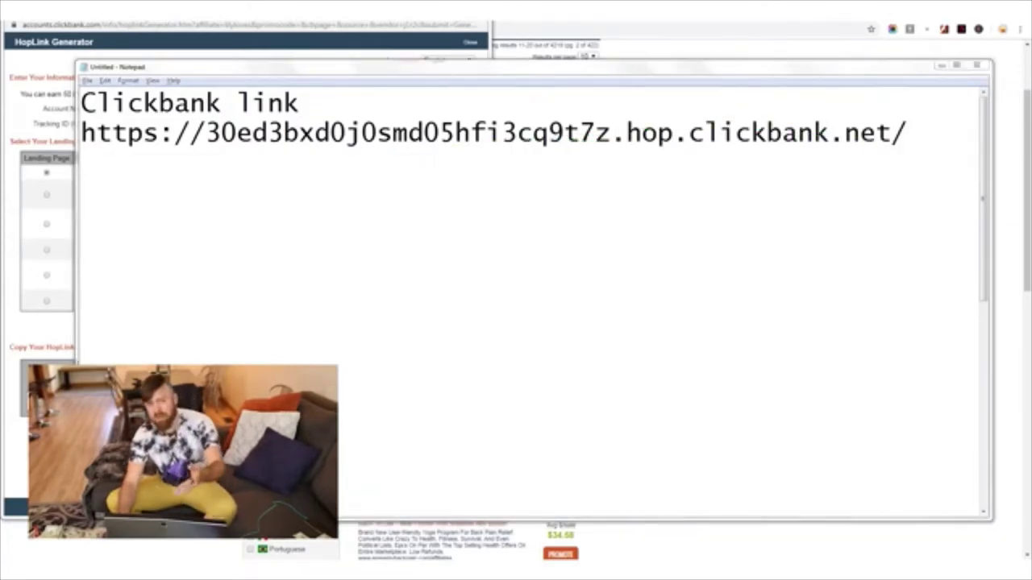